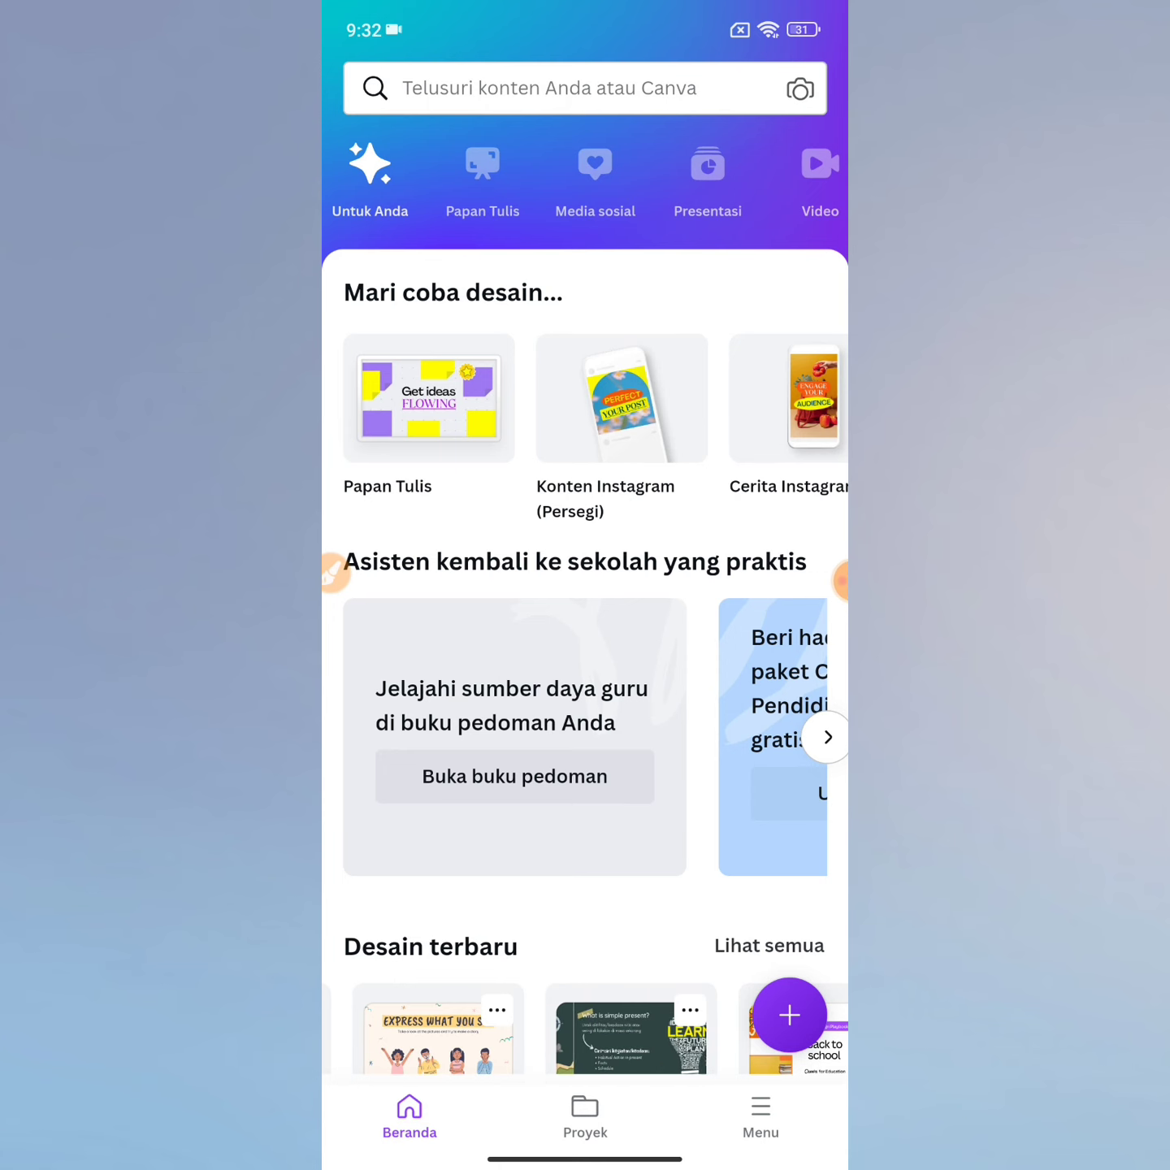
# Scroll to Desain terbaru and open the Simple Present presentation.
pyautogui.scroll(-1, 585, 569)
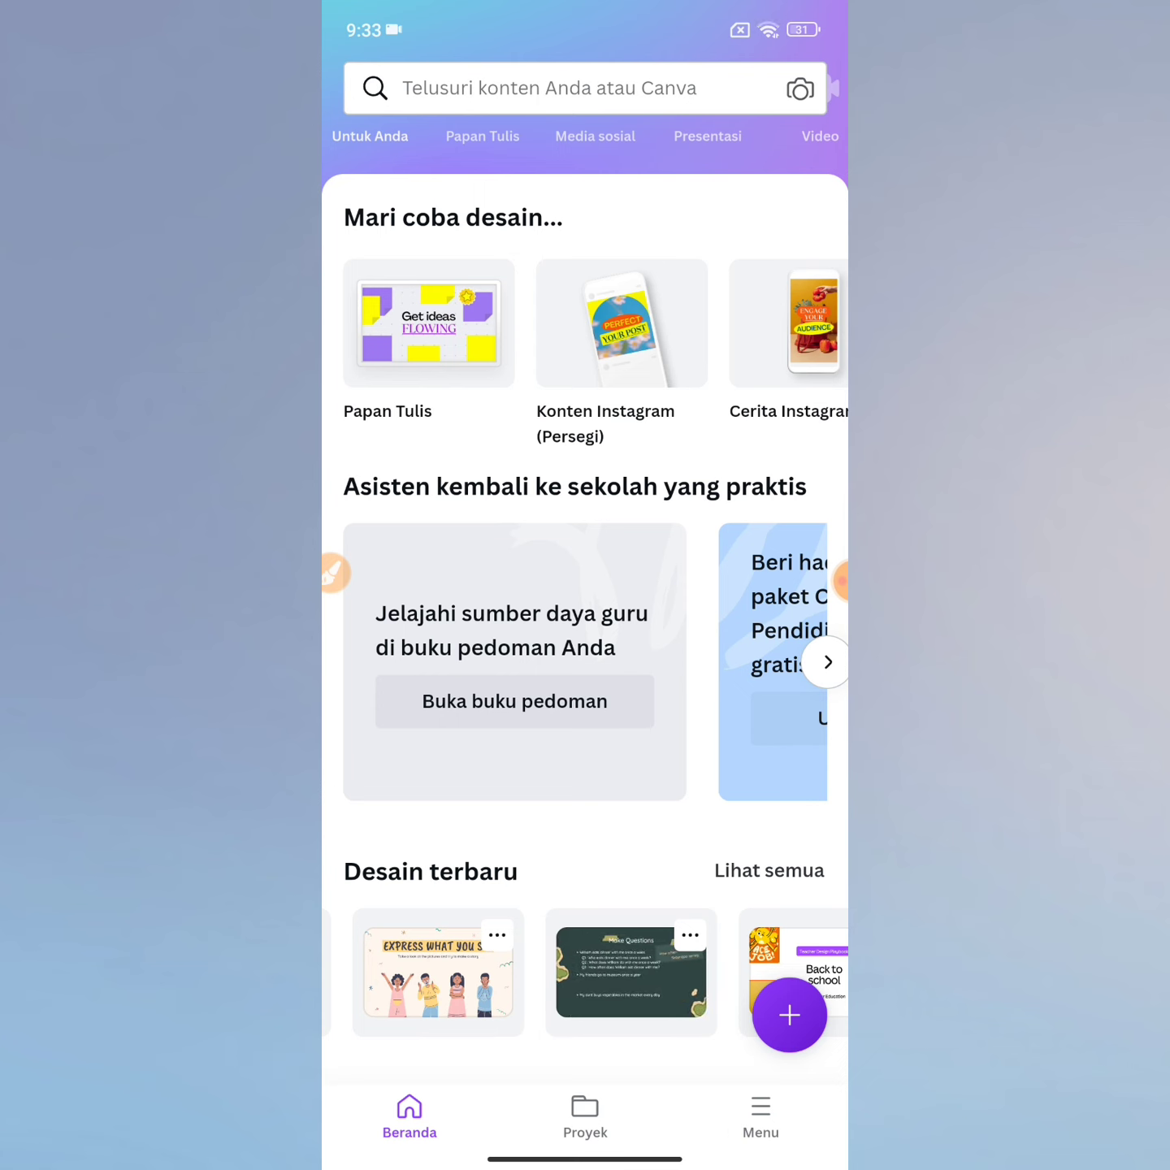
pyautogui.scroll(-1, 585, 585)
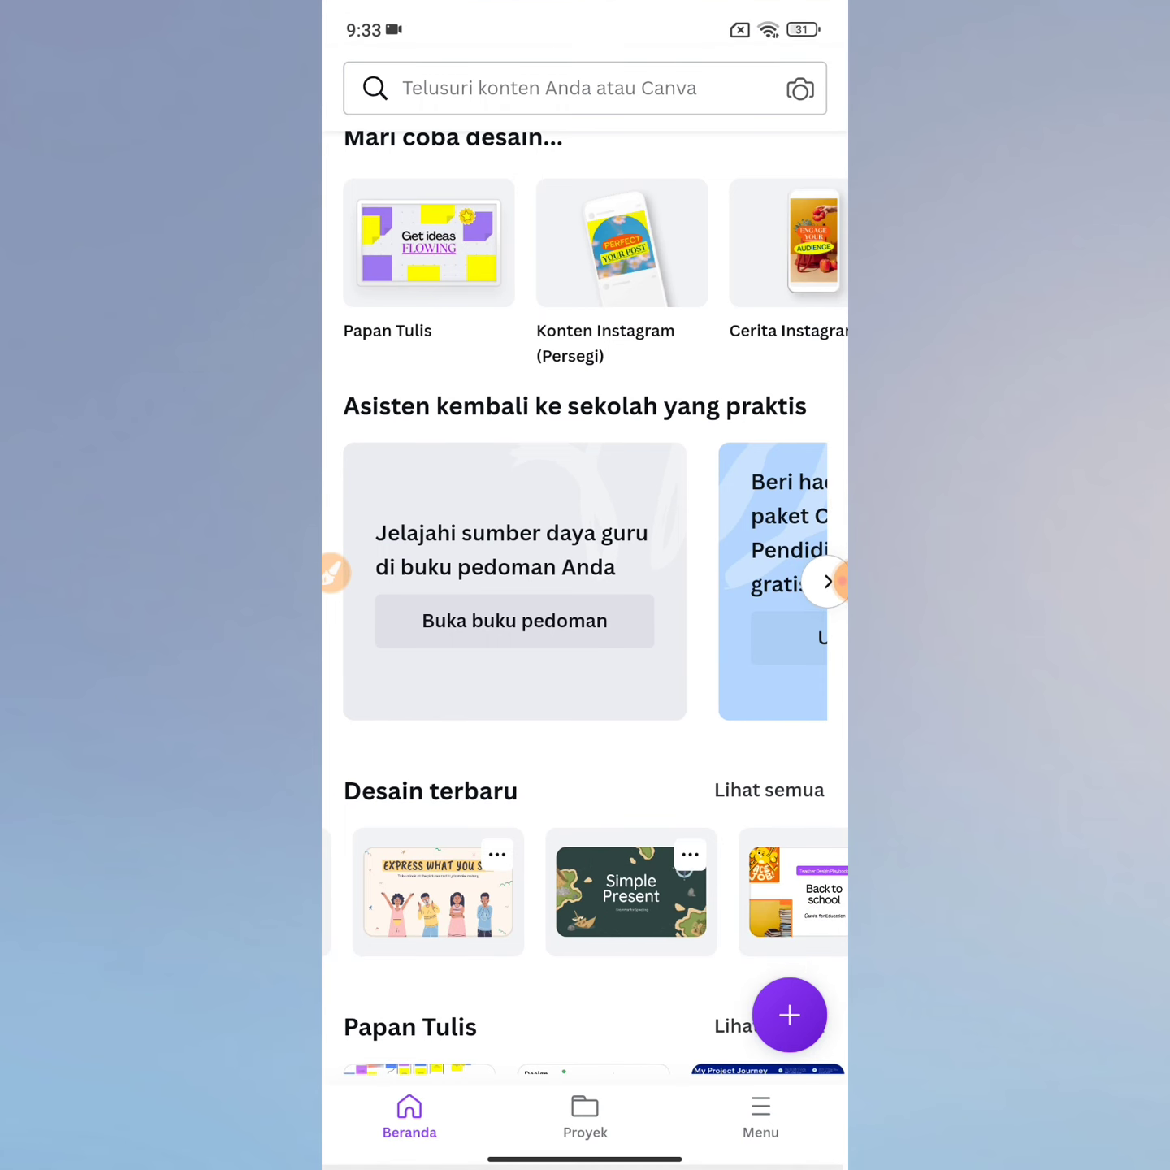
pyautogui.scroll(-1, 585, 585)
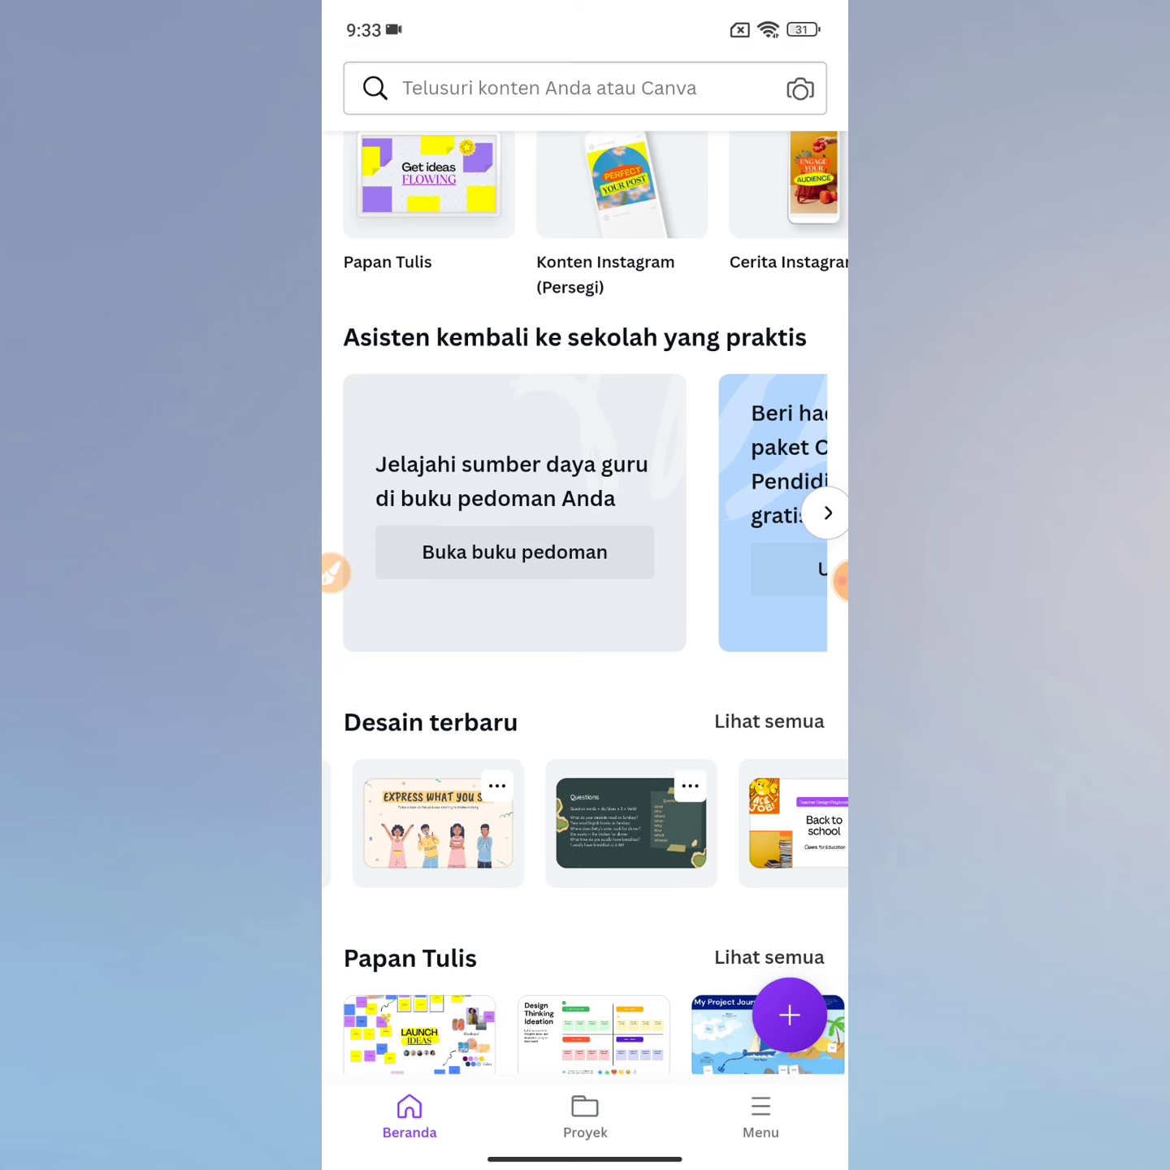
pyautogui.click(630, 823)
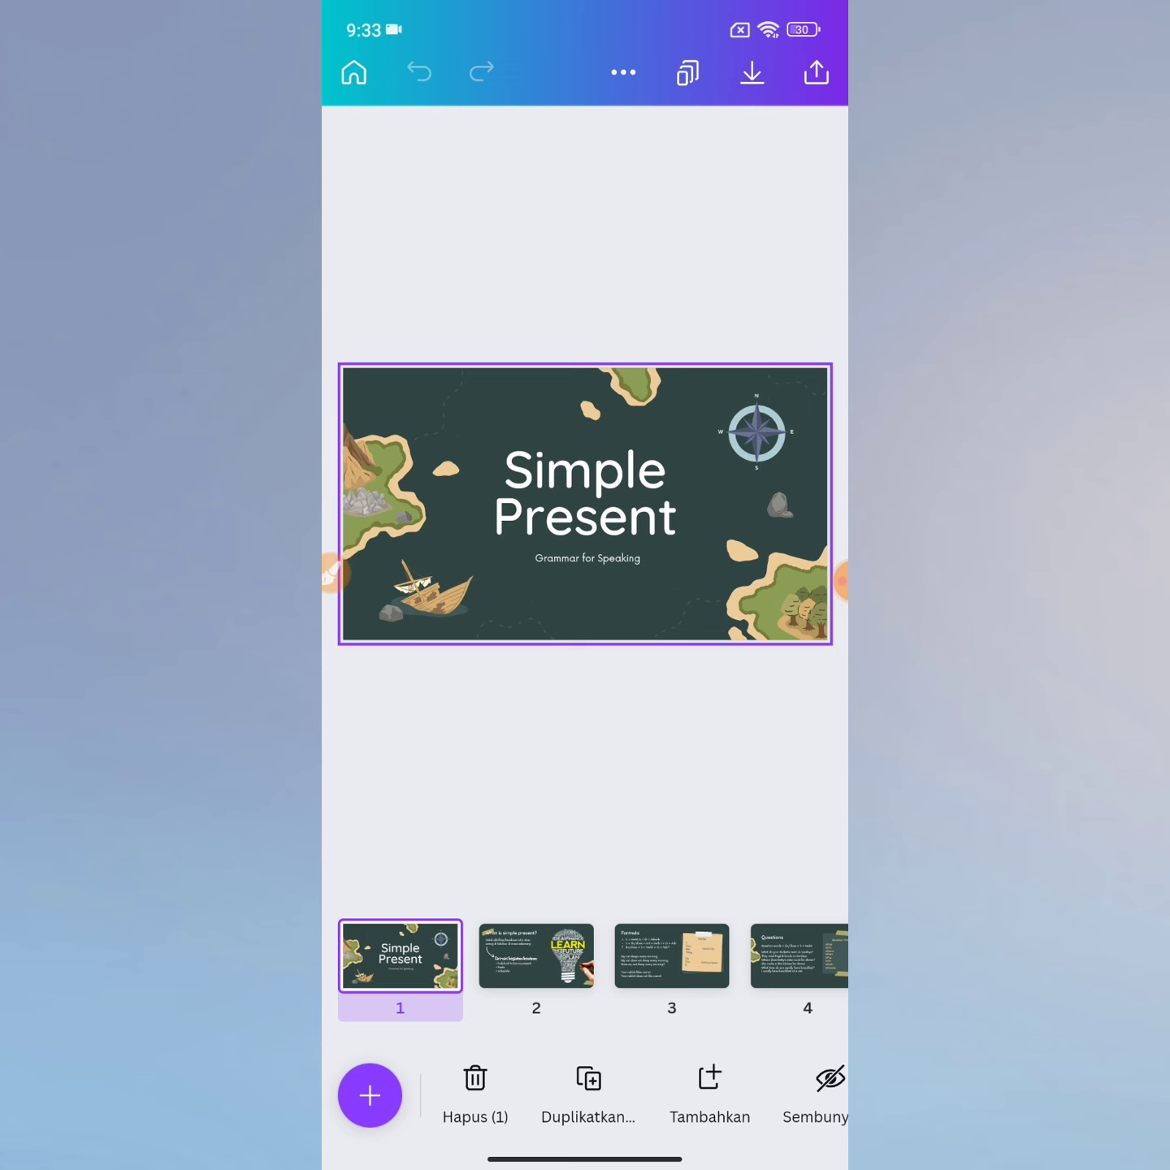
pyautogui.click(536, 955)
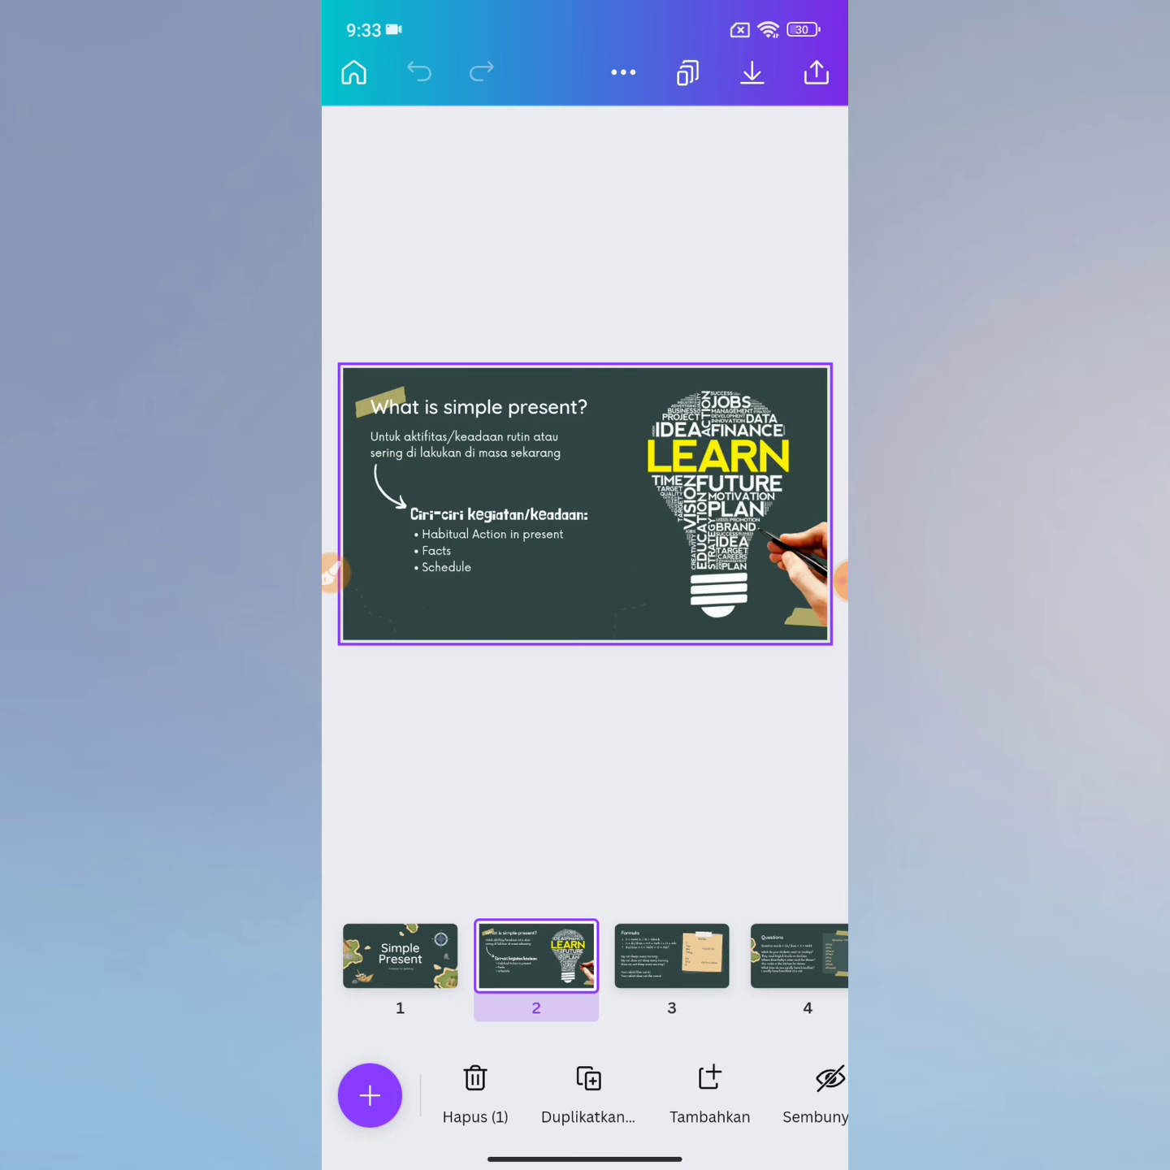
pyautogui.click(671, 955)
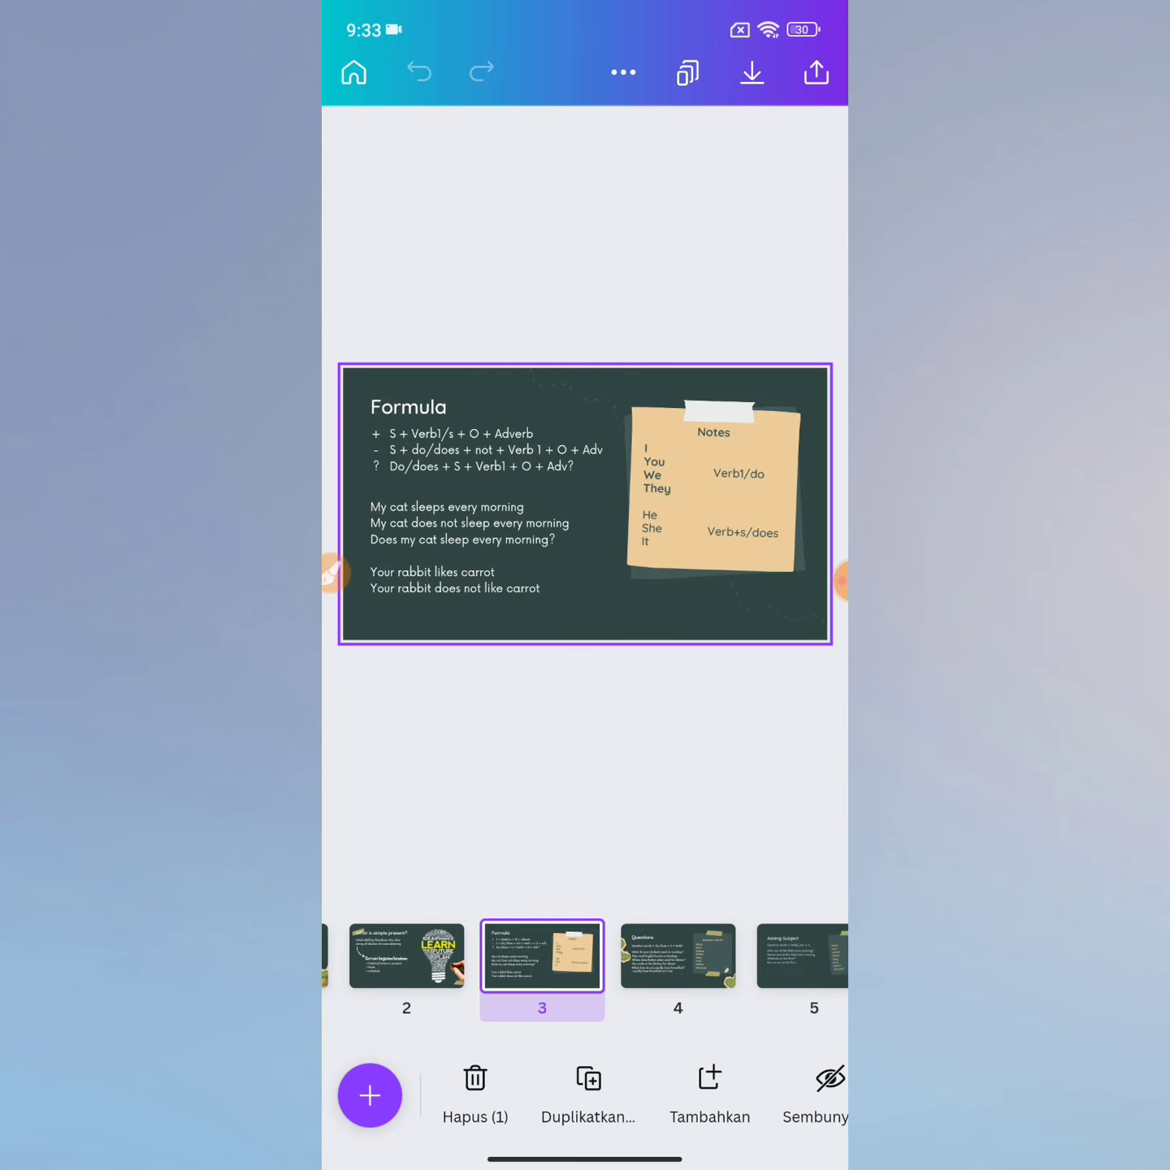
pyautogui.click(658, 954)
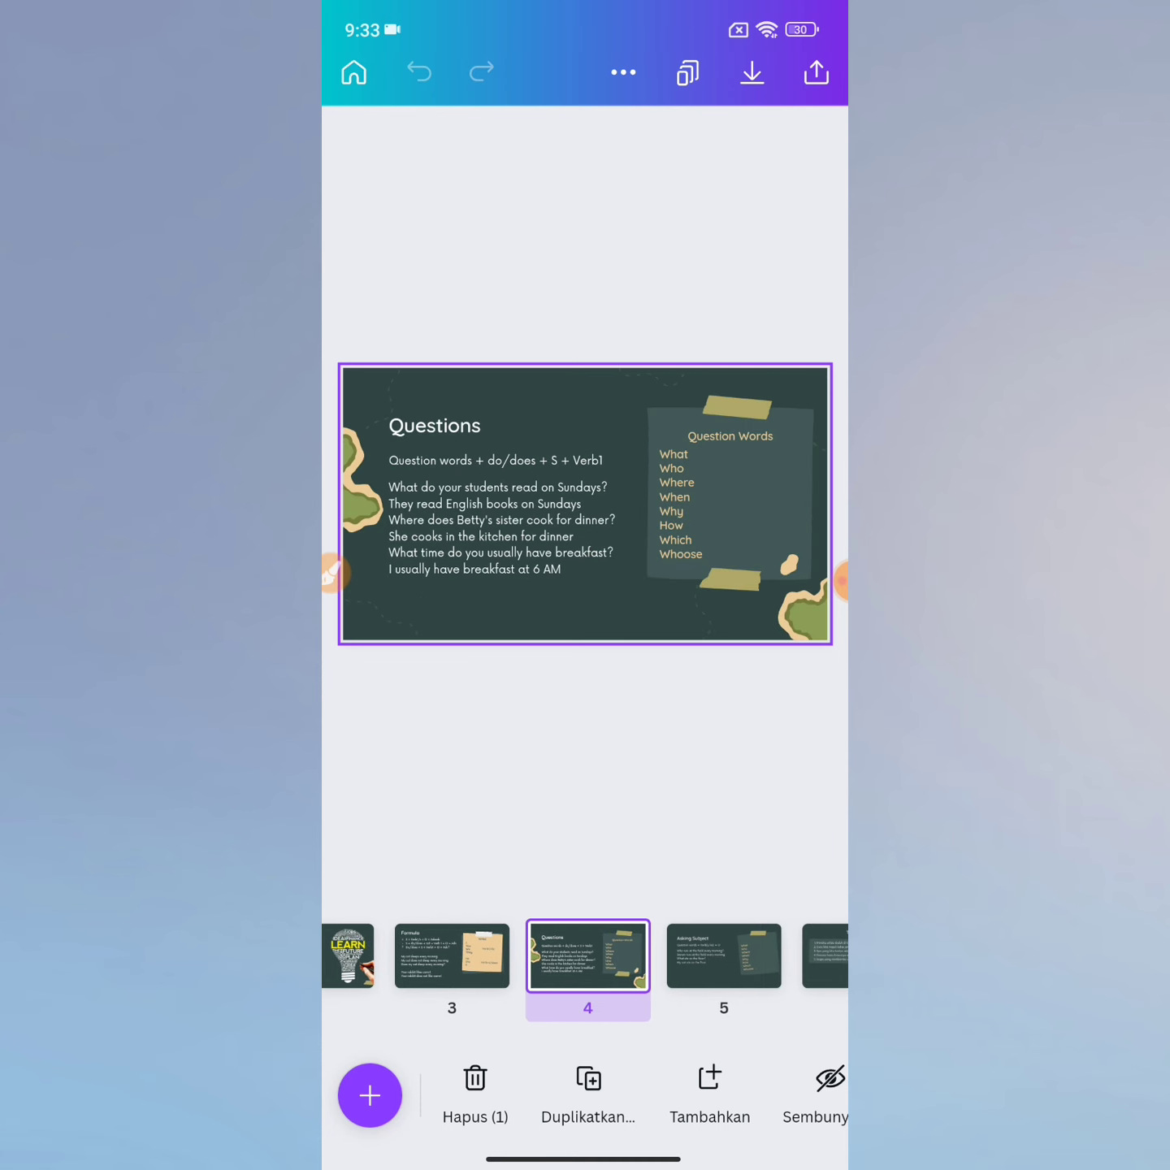
pyautogui.click(724, 954)
pyautogui.click(698, 955)
pyautogui.click(687, 956)
pyautogui.click(706, 954)
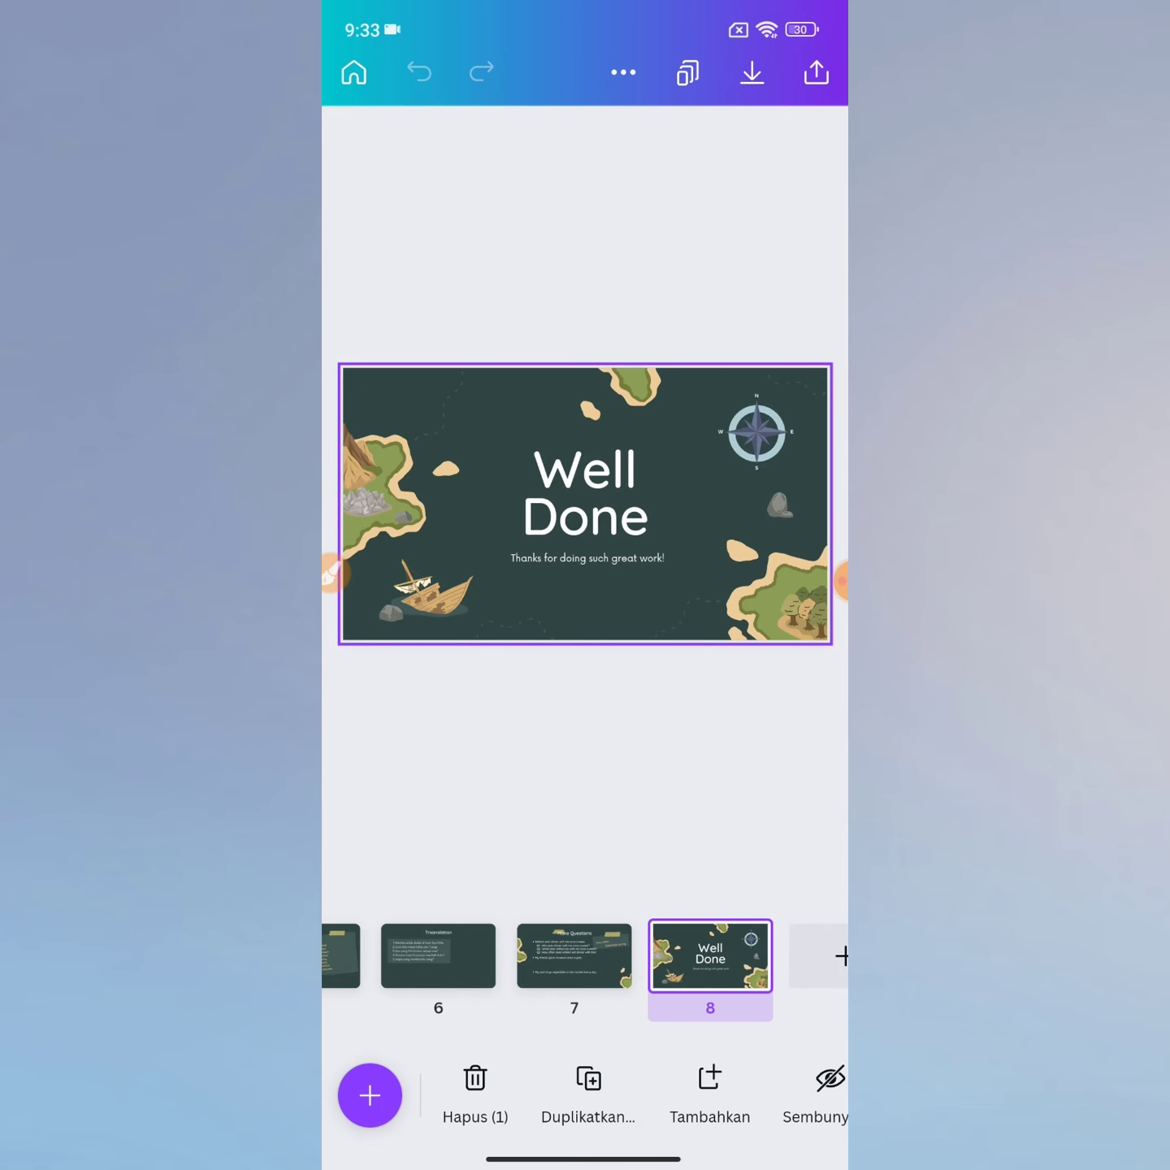
pyautogui.hscroll(-5, 585, 955)
pyautogui.hscroll(5, 585, 955)
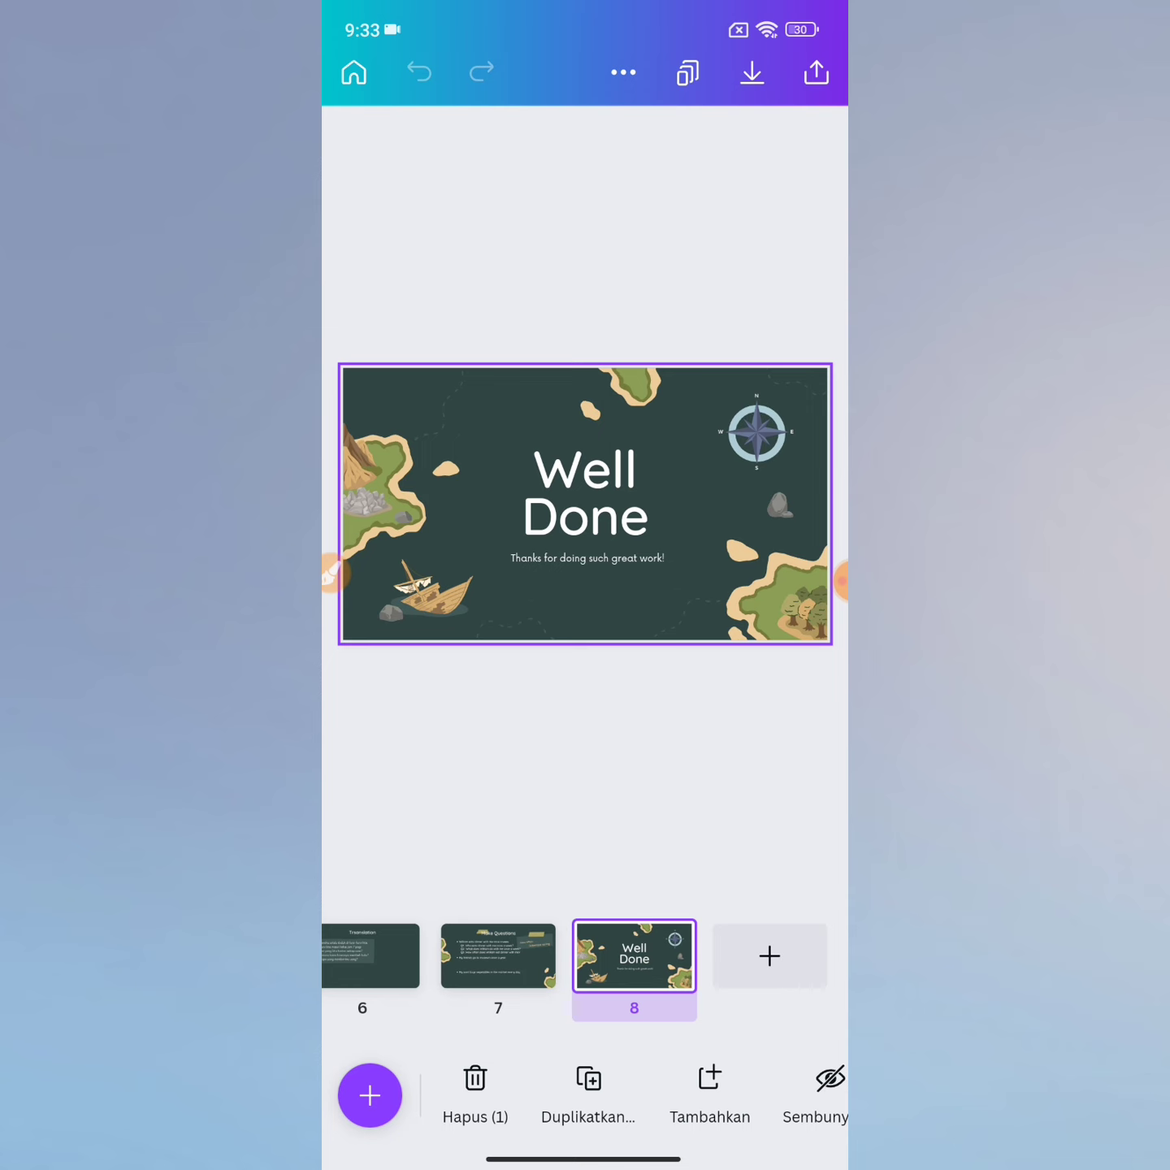
pyautogui.hscroll(-2, 585, 955)
pyautogui.hscroll(-2, 585, 955)
pyautogui.hscroll(-2, 585, 954)
pyautogui.hscroll(-4, 585, 956)
pyautogui.hscroll(-2, 585, 956)
pyautogui.hscroll(-1, 585, 956)
pyautogui.click(400, 956)
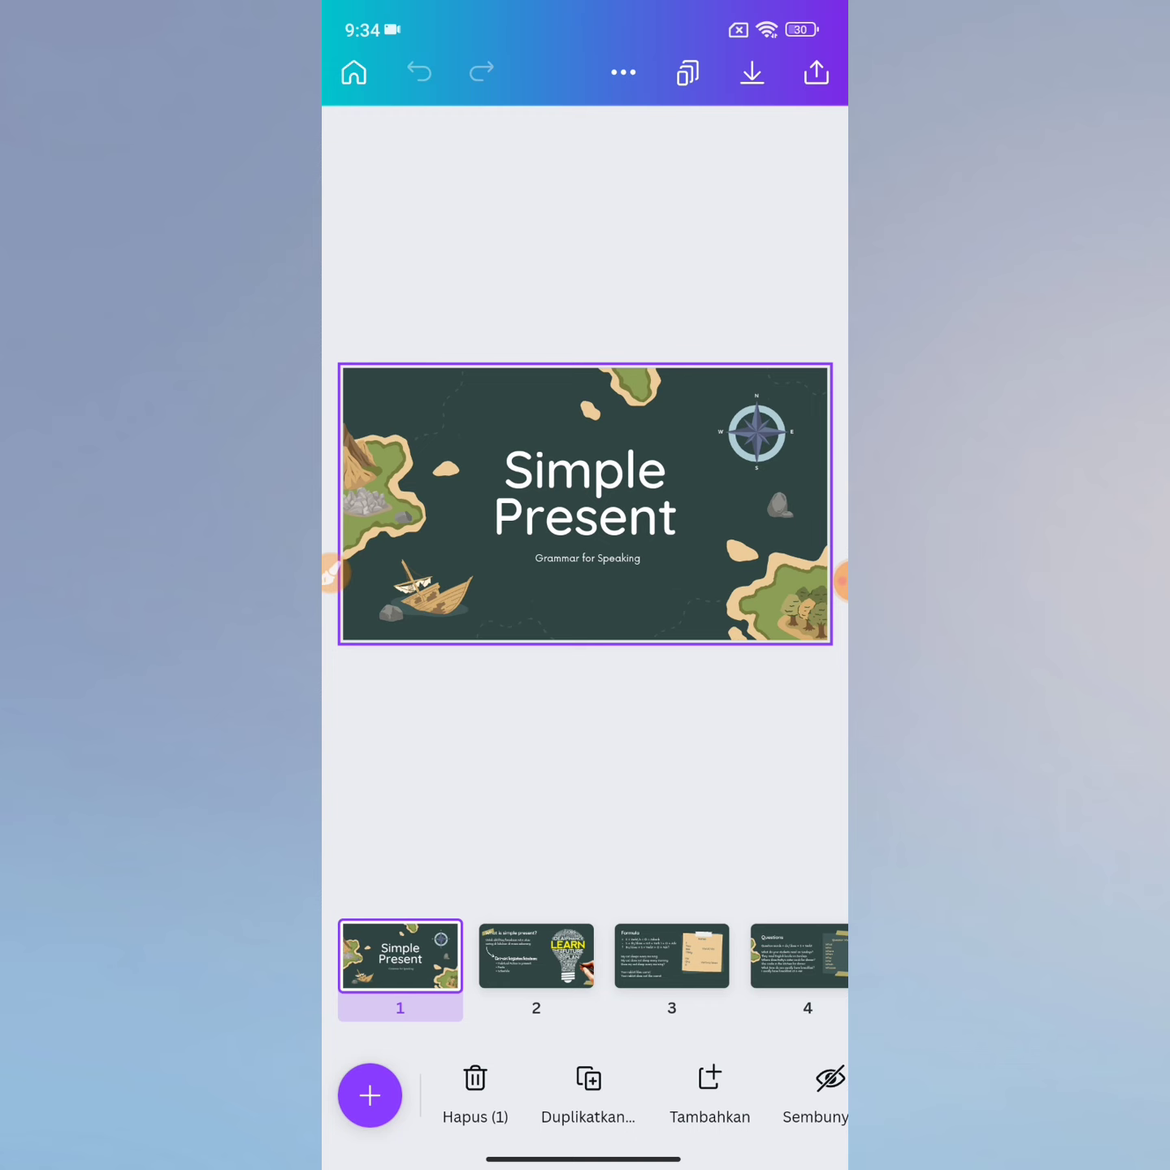
# Open the Share menu for the Simple Present deck from the editor's top right.
pyautogui.click(332, 575)
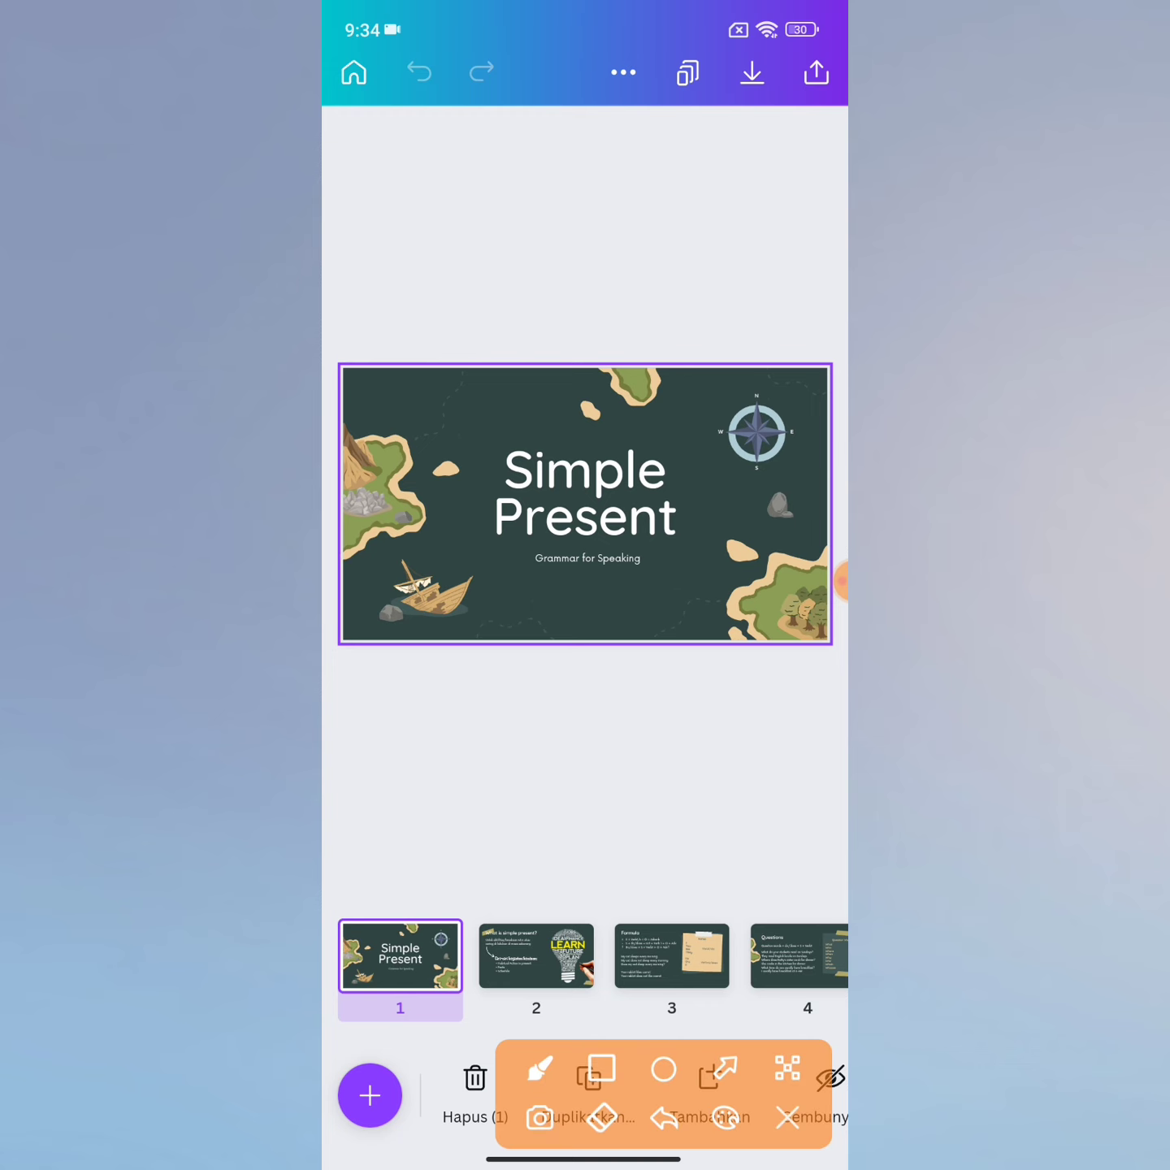
pyautogui.moveTo(678, 303)
pyautogui.mouseDown()
pyautogui.moveTo(777, 118)
pyautogui.moveTo(708, 146)
pyautogui.mouseUp()
pyautogui.moveTo(781, 110); pyautogui.dragTo(800, 188)
pyautogui.click(786, 1117)
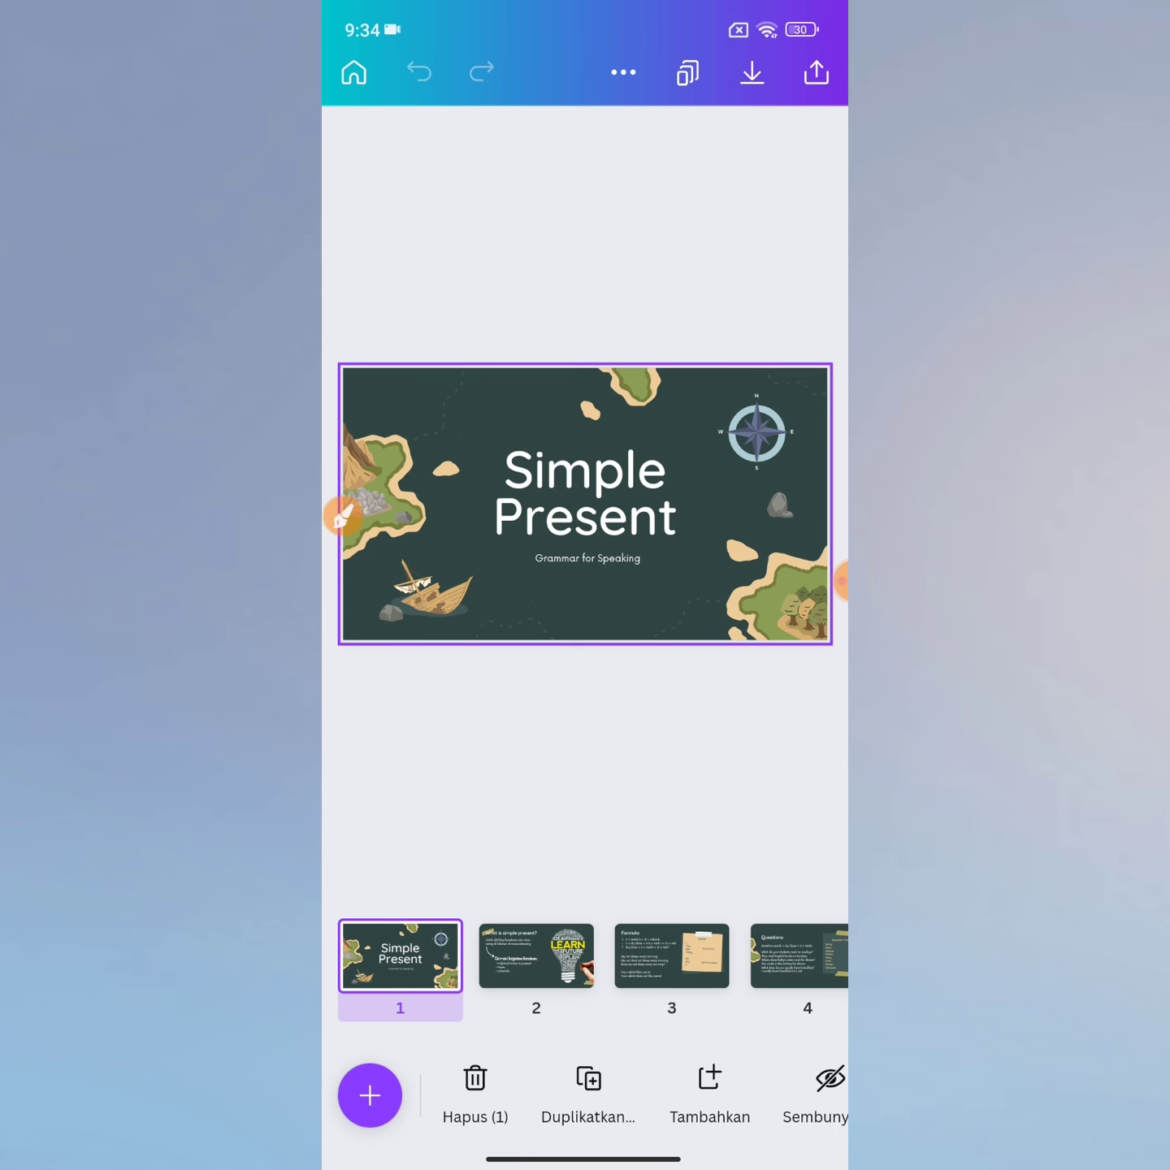
pyautogui.click(817, 72)
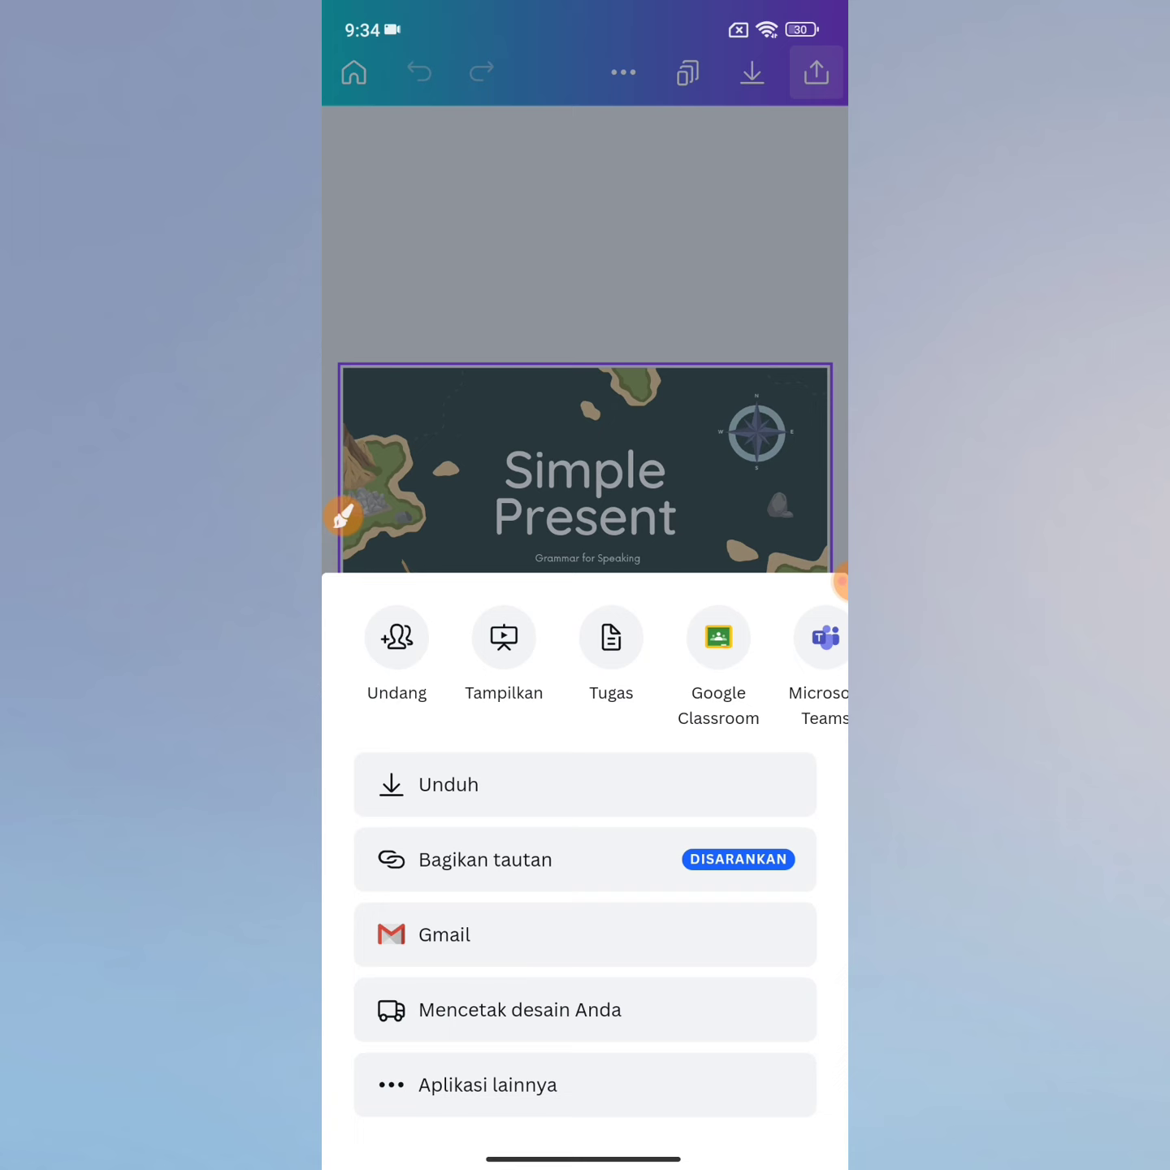
# Swipe the share sheet's icon row left to reveal more export options.
pyautogui.click(344, 516)
pyautogui.moveTo(365, 595)
pyautogui.mouseDown()
pyautogui.moveTo(368, 681)
pyautogui.moveTo(532, 598)
pyautogui.moveTo(823, 592)
pyautogui.mouseUp()
pyautogui.moveTo(368, 682)
pyautogui.mouseDown()
pyautogui.moveTo(698, 723)
pyautogui.moveTo(830, 703)
pyautogui.mouseUp()
pyautogui.click(786, 1118)
pyautogui.moveTo(732, 638); pyautogui.dragTo(605, 638)
pyautogui.moveTo(732, 638); pyautogui.dragTo(528, 638)
pyautogui.moveTo(771, 639); pyautogui.dragTo(405, 638)
pyautogui.moveTo(731, 638); pyautogui.dragTo(405, 637)
pyautogui.moveTo(731, 638); pyautogui.dragTo(405, 639)
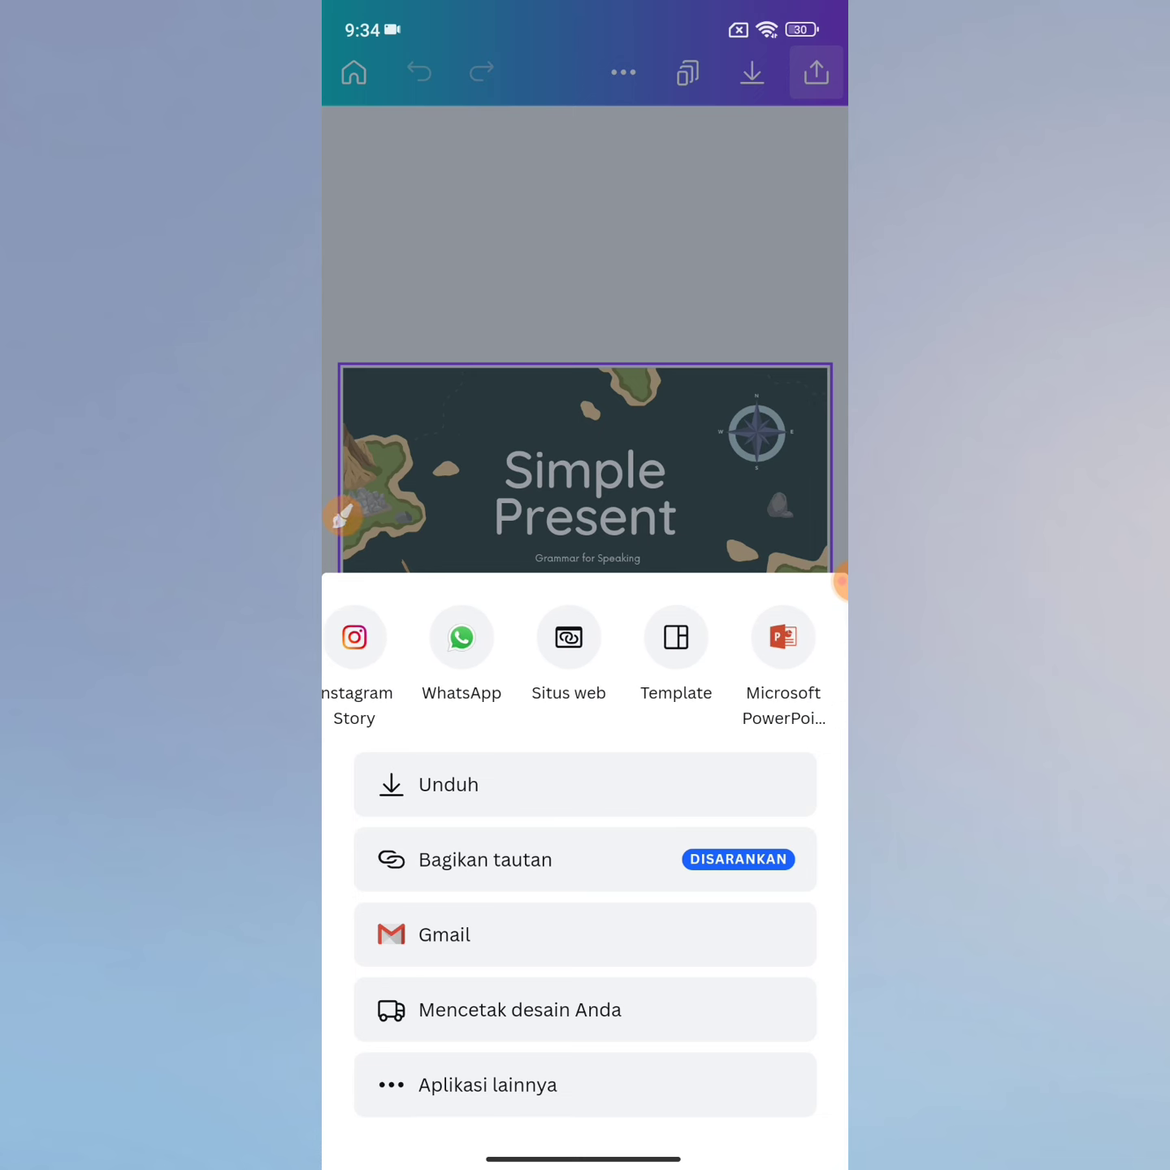
# Choose Microsoft PowerPoint as the download format.
pyautogui.click(333, 516)
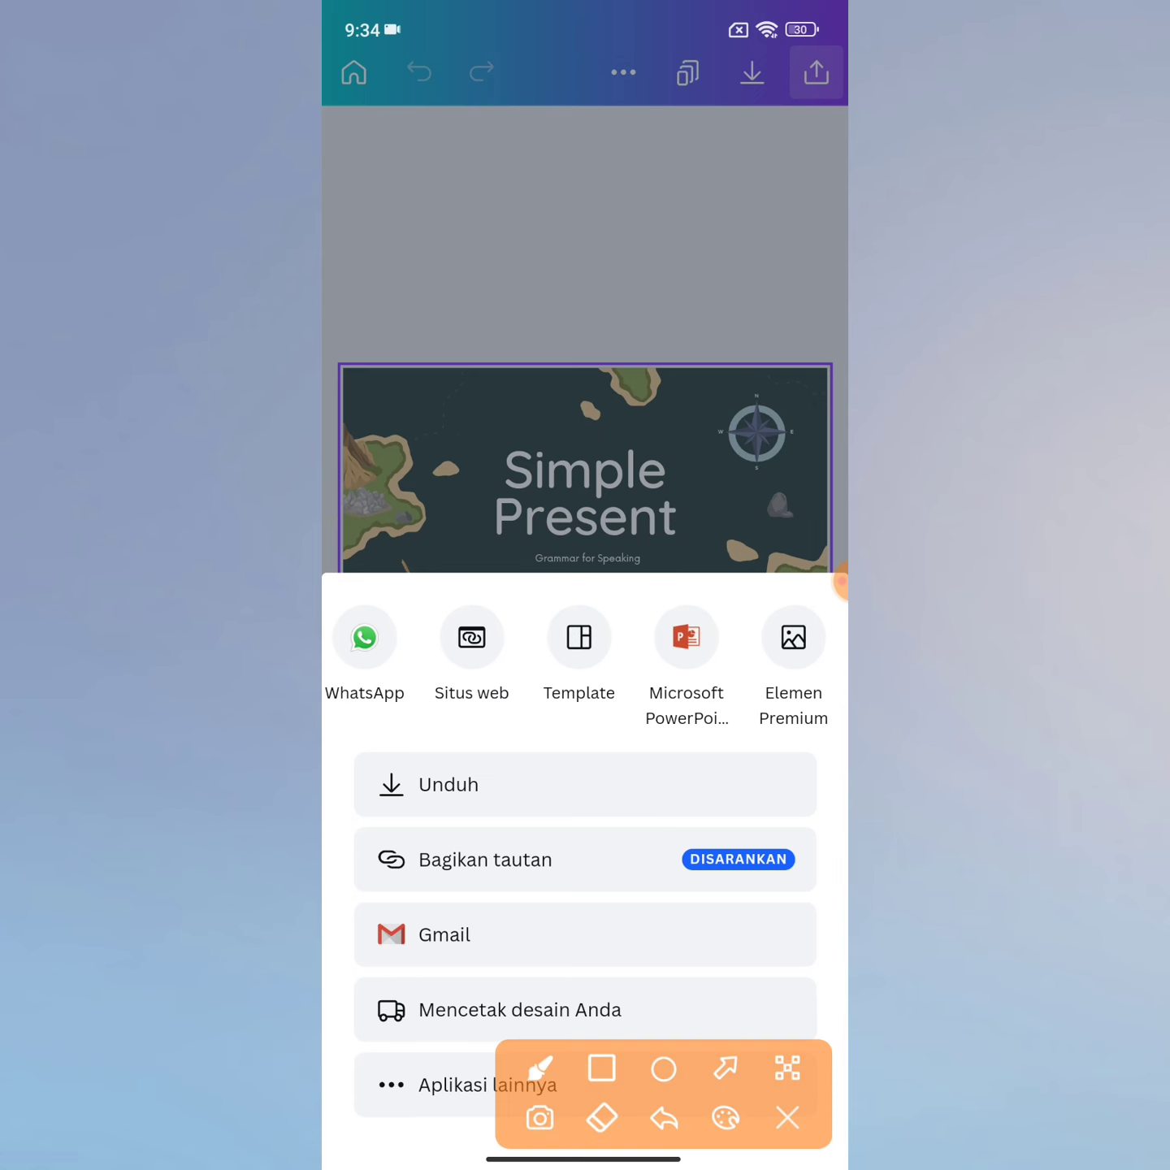
pyautogui.moveTo(638, 585)
pyautogui.mouseDown()
pyautogui.moveTo(645, 721)
pyautogui.moveTo(675, 583)
pyautogui.moveTo(761, 692)
pyautogui.moveTo(669, 737)
pyautogui.moveTo(643, 736)
pyautogui.mouseUp()
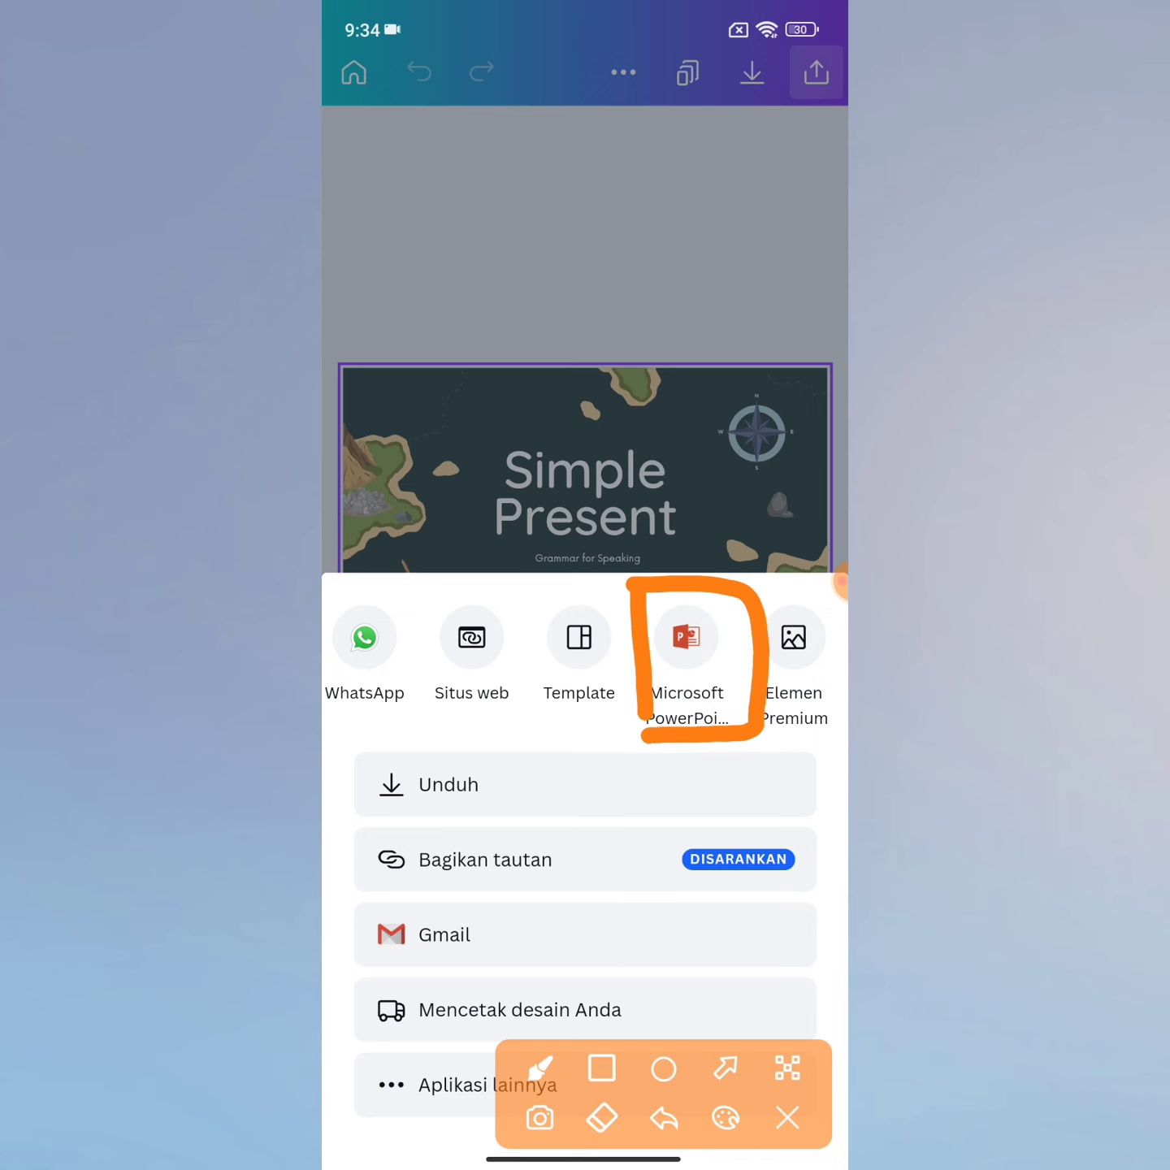
pyautogui.click(786, 1118)
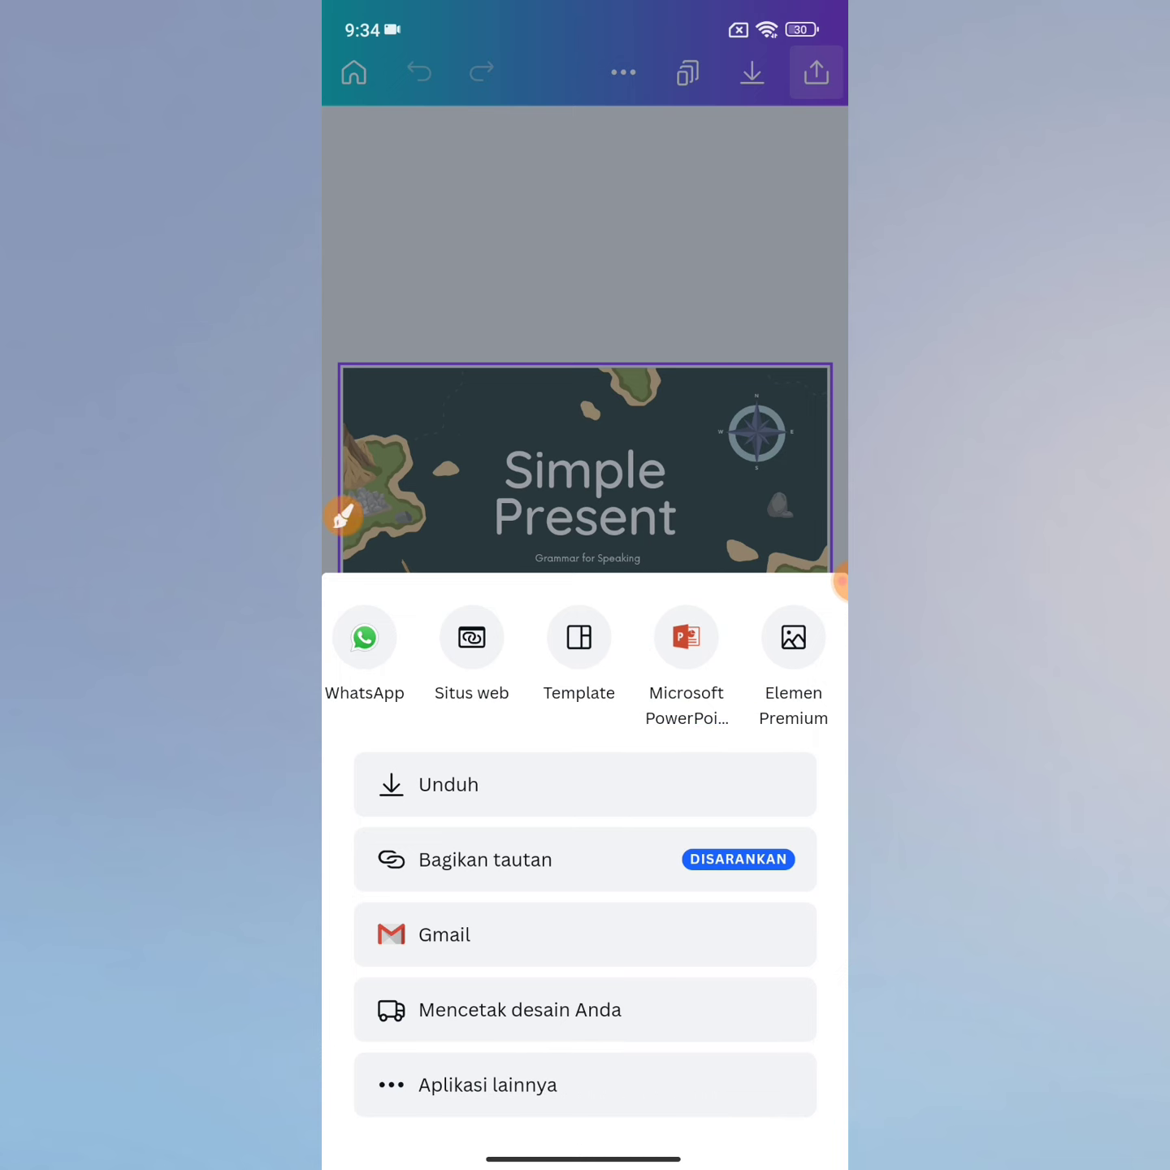
pyautogui.click(687, 636)
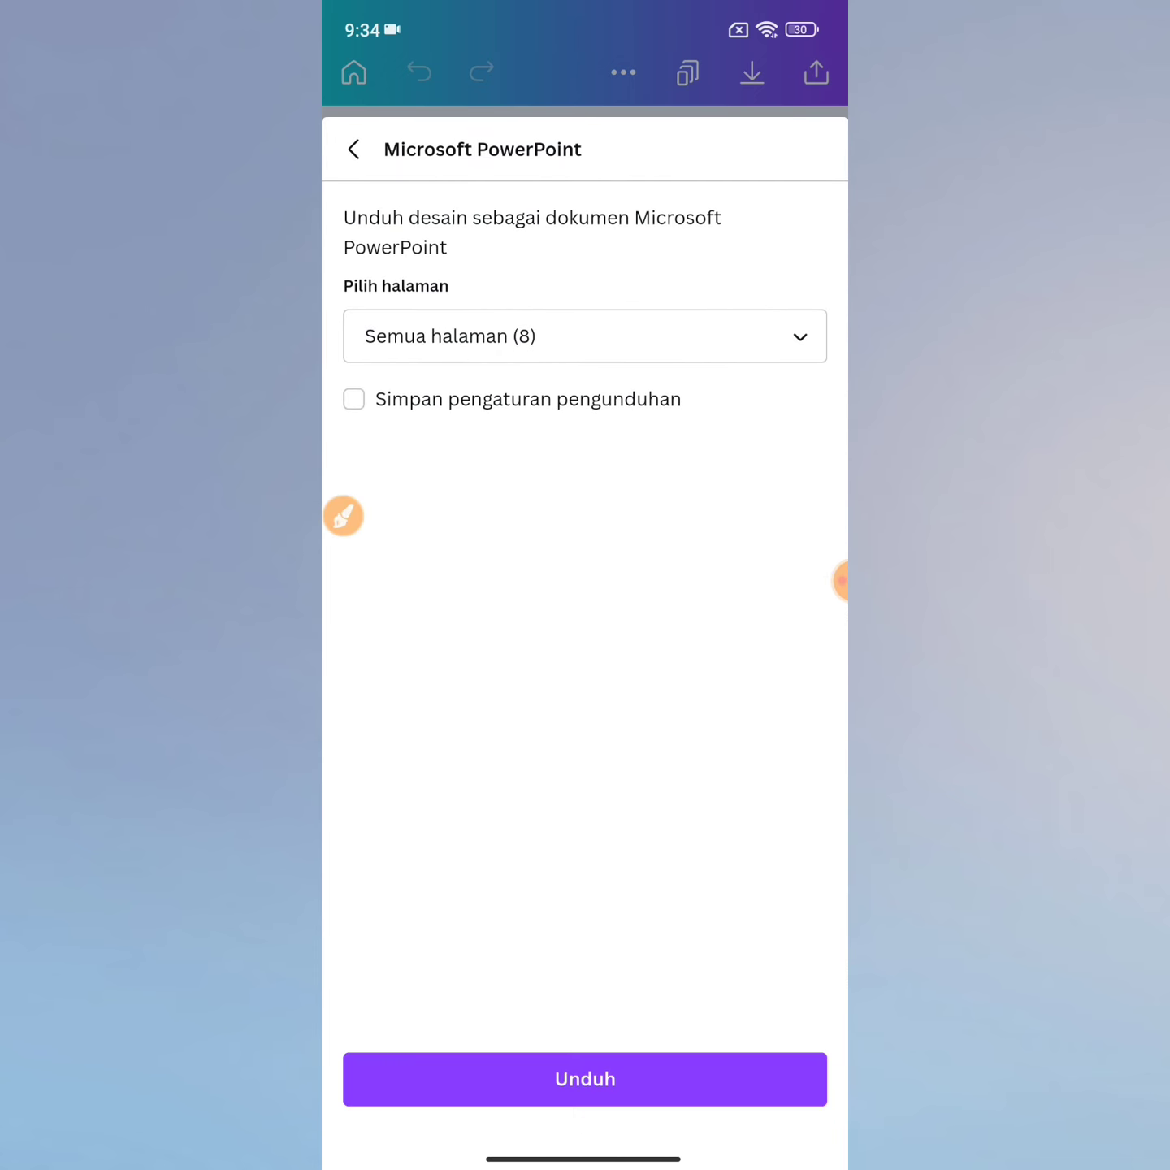
# Open the Pilih halaman picker listing Halaman 1 through 8.
pyautogui.click(342, 516)
pyautogui.moveTo(348, 286)
pyautogui.mouseDown()
pyautogui.moveTo(359, 381)
pyautogui.moveTo(618, 303)
pyautogui.moveTo(469, 374)
pyautogui.moveTo(363, 372)
pyautogui.mouseUp()
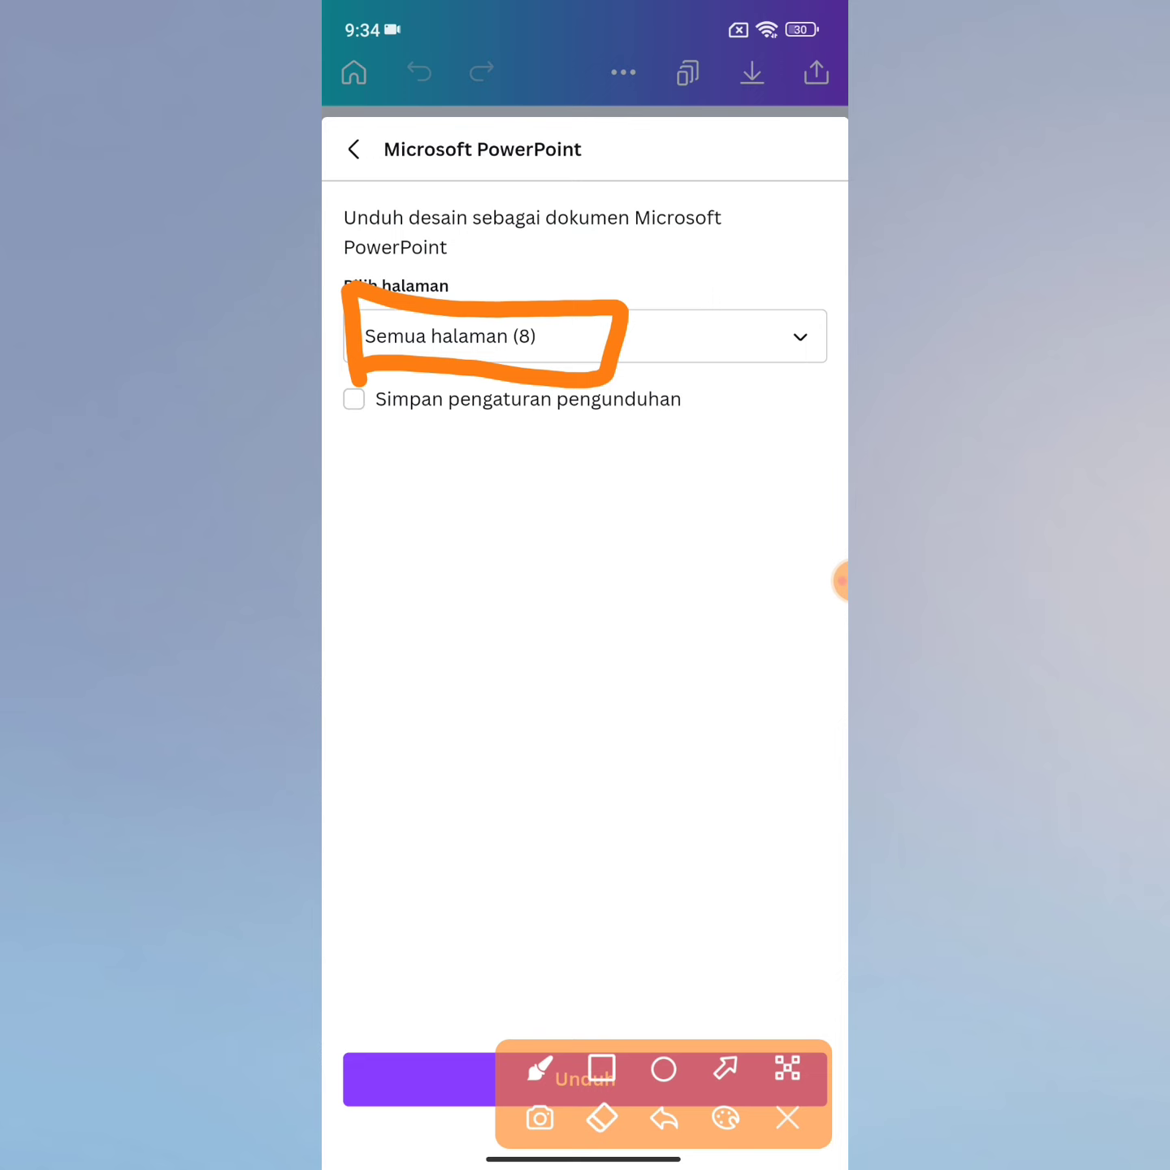
pyautogui.click(786, 1118)
pyautogui.click(585, 335)
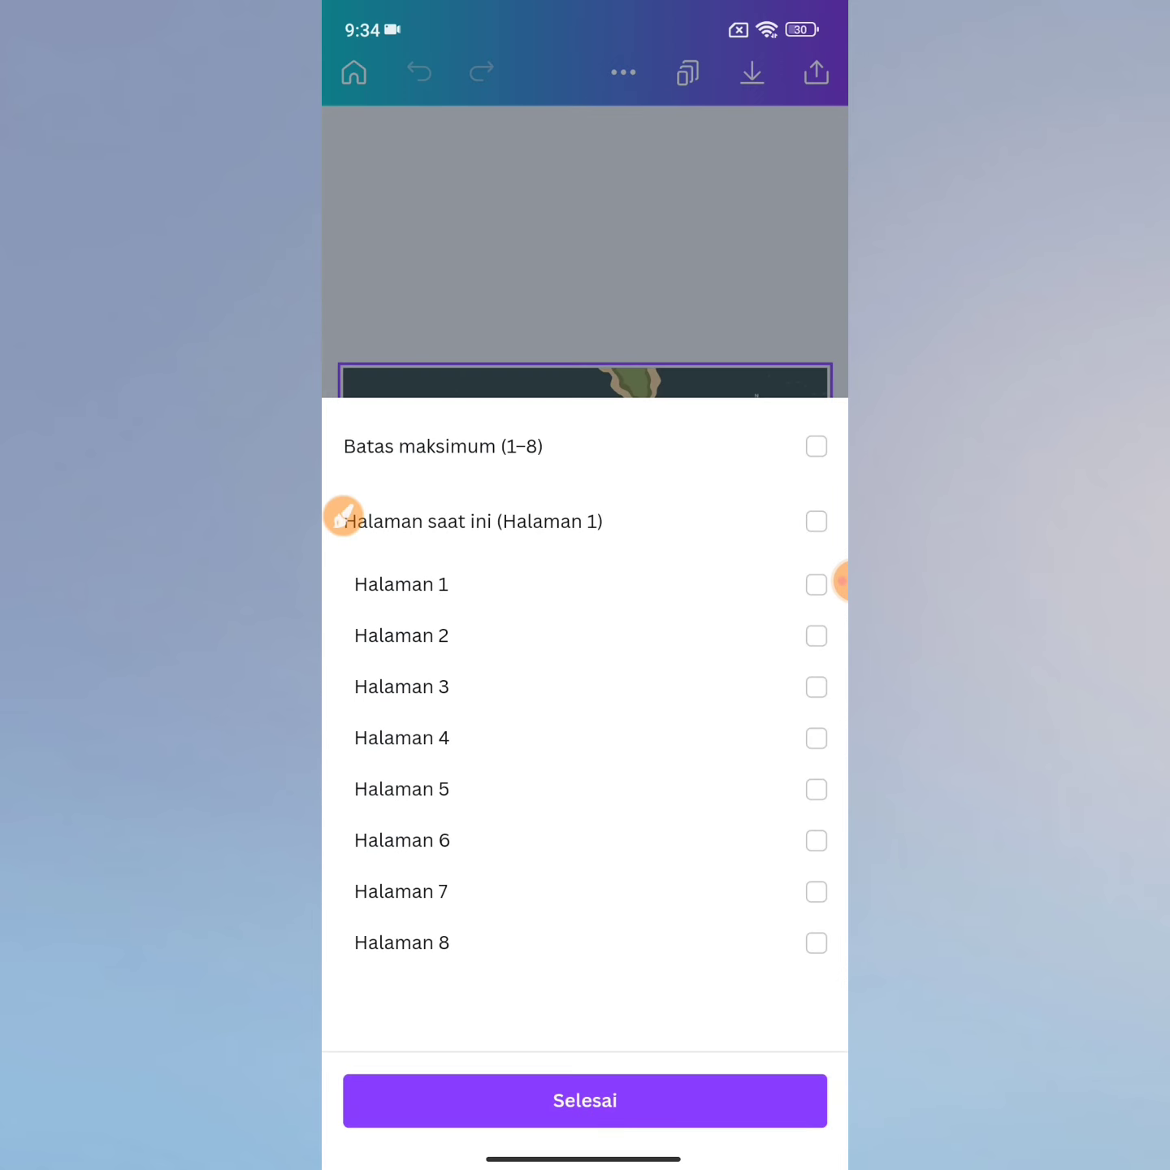
# Tick Batas maksimum to include pages 1–8, then confirm with Selesai.
pyautogui.click(815, 636)
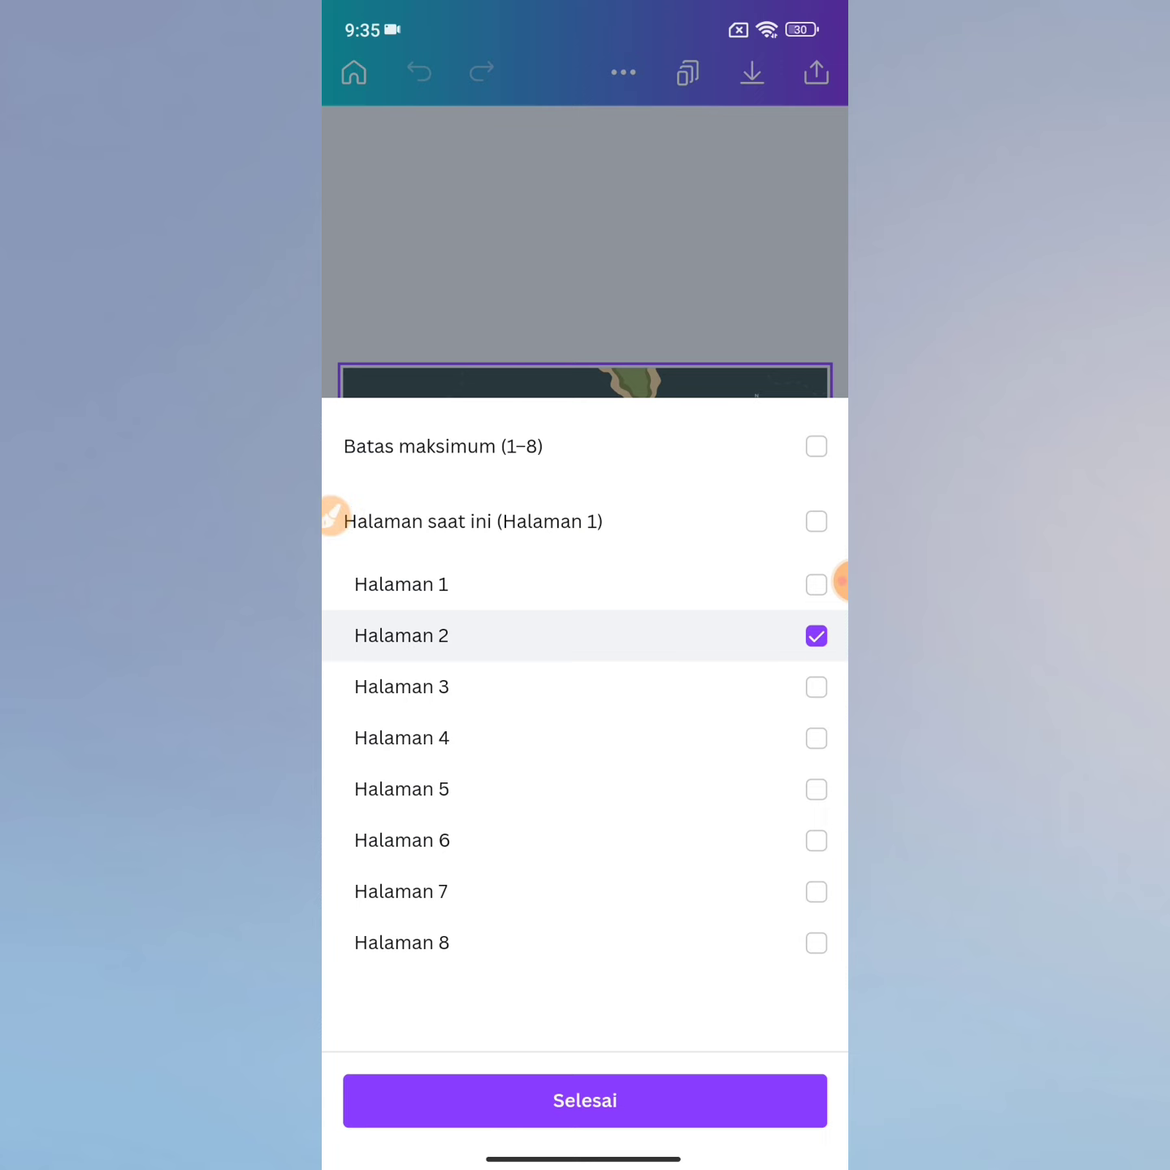
pyautogui.click(815, 635)
pyautogui.click(815, 446)
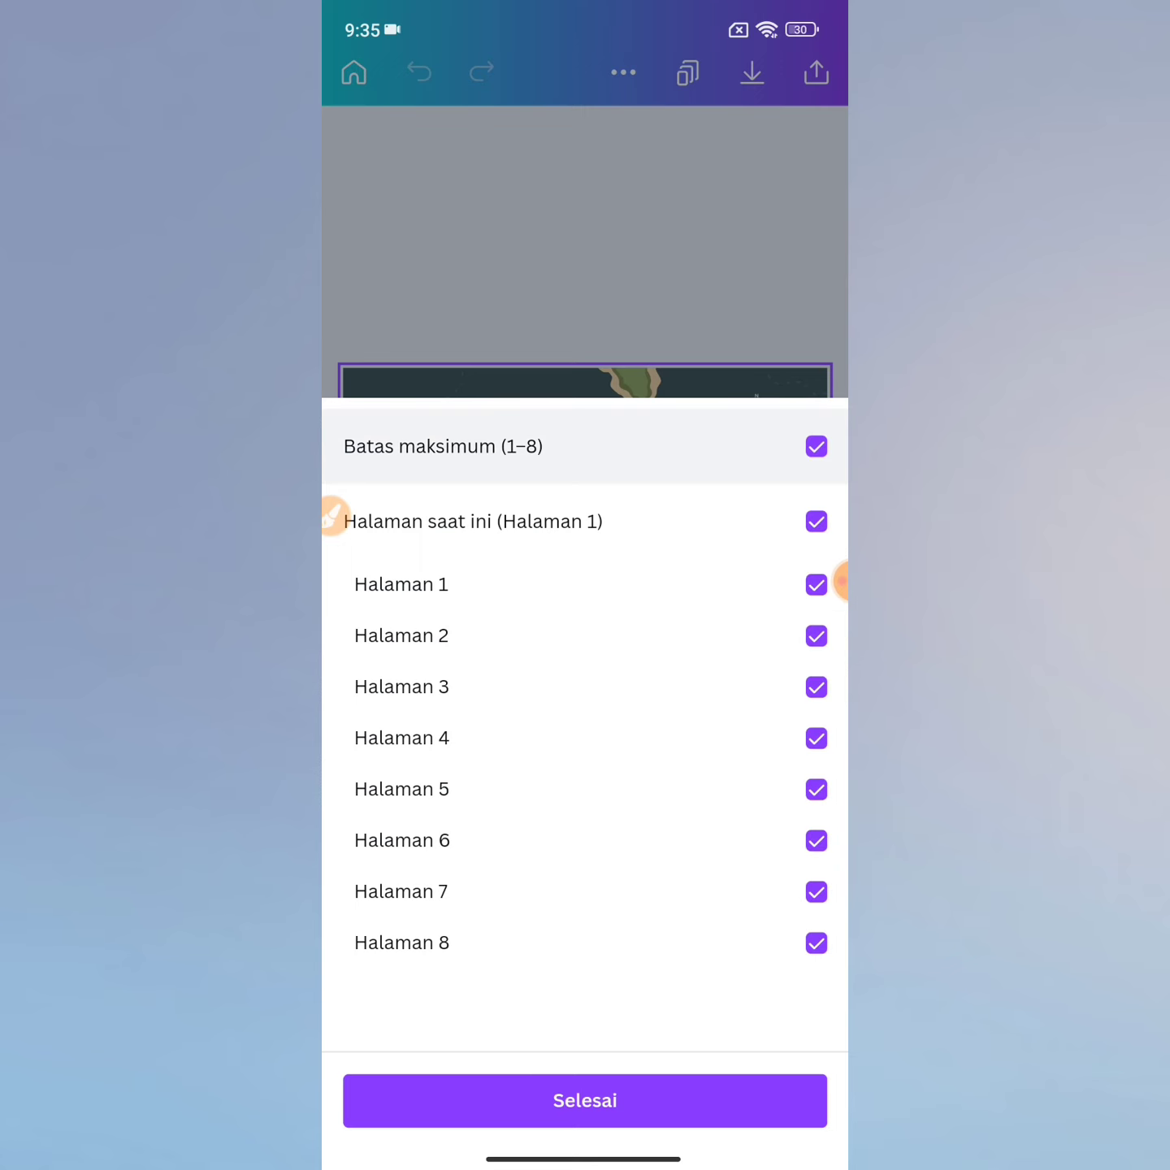
pyautogui.click(585, 1101)
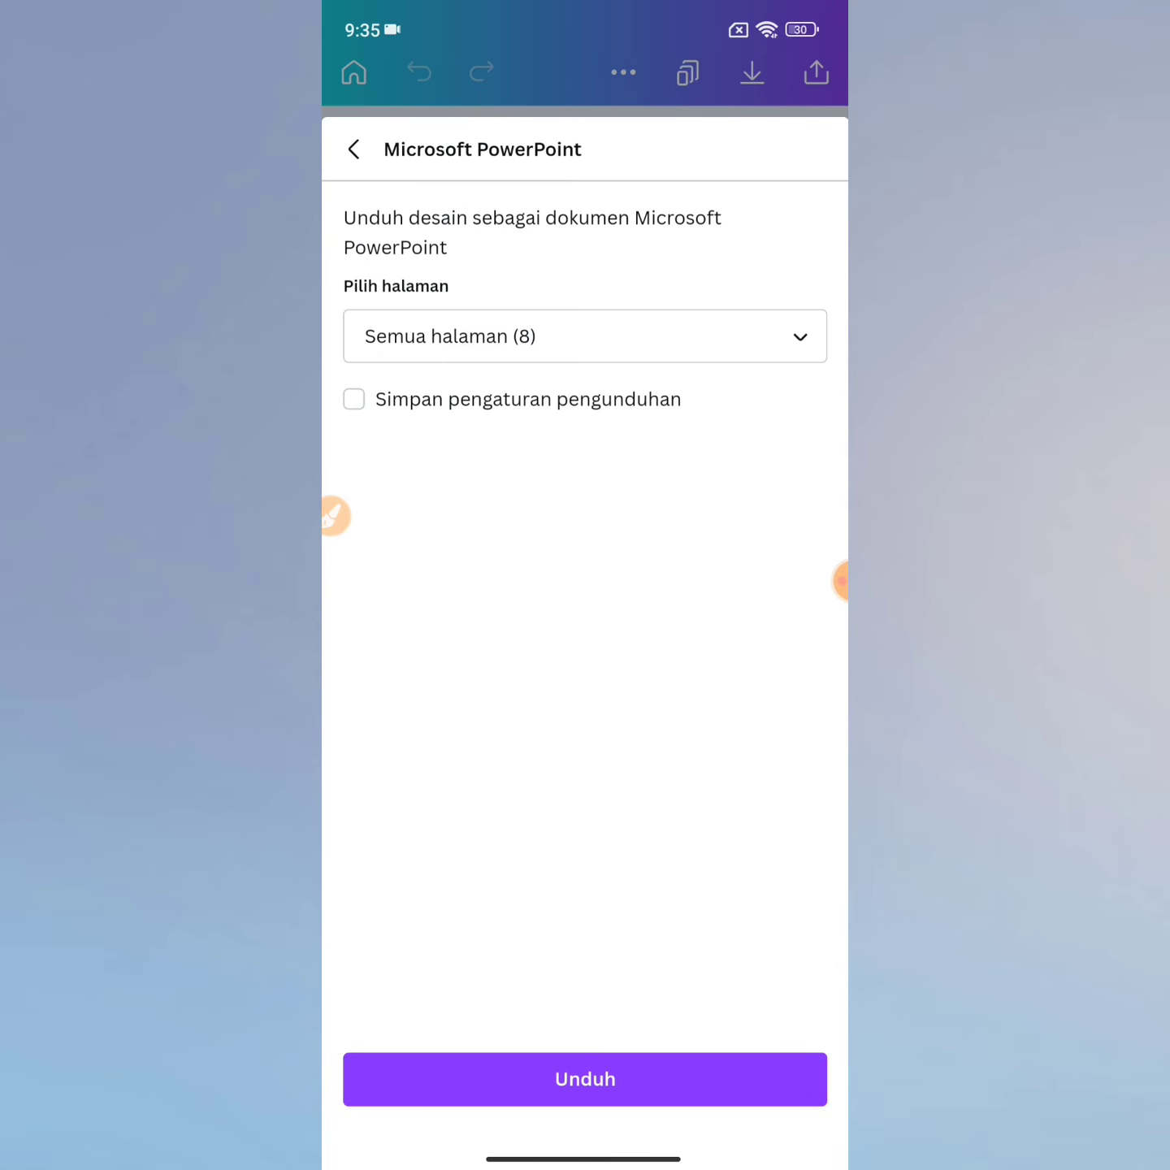
# Start the PowerPoint download of all eight pages with Unduh.
pyautogui.click(585, 1079)
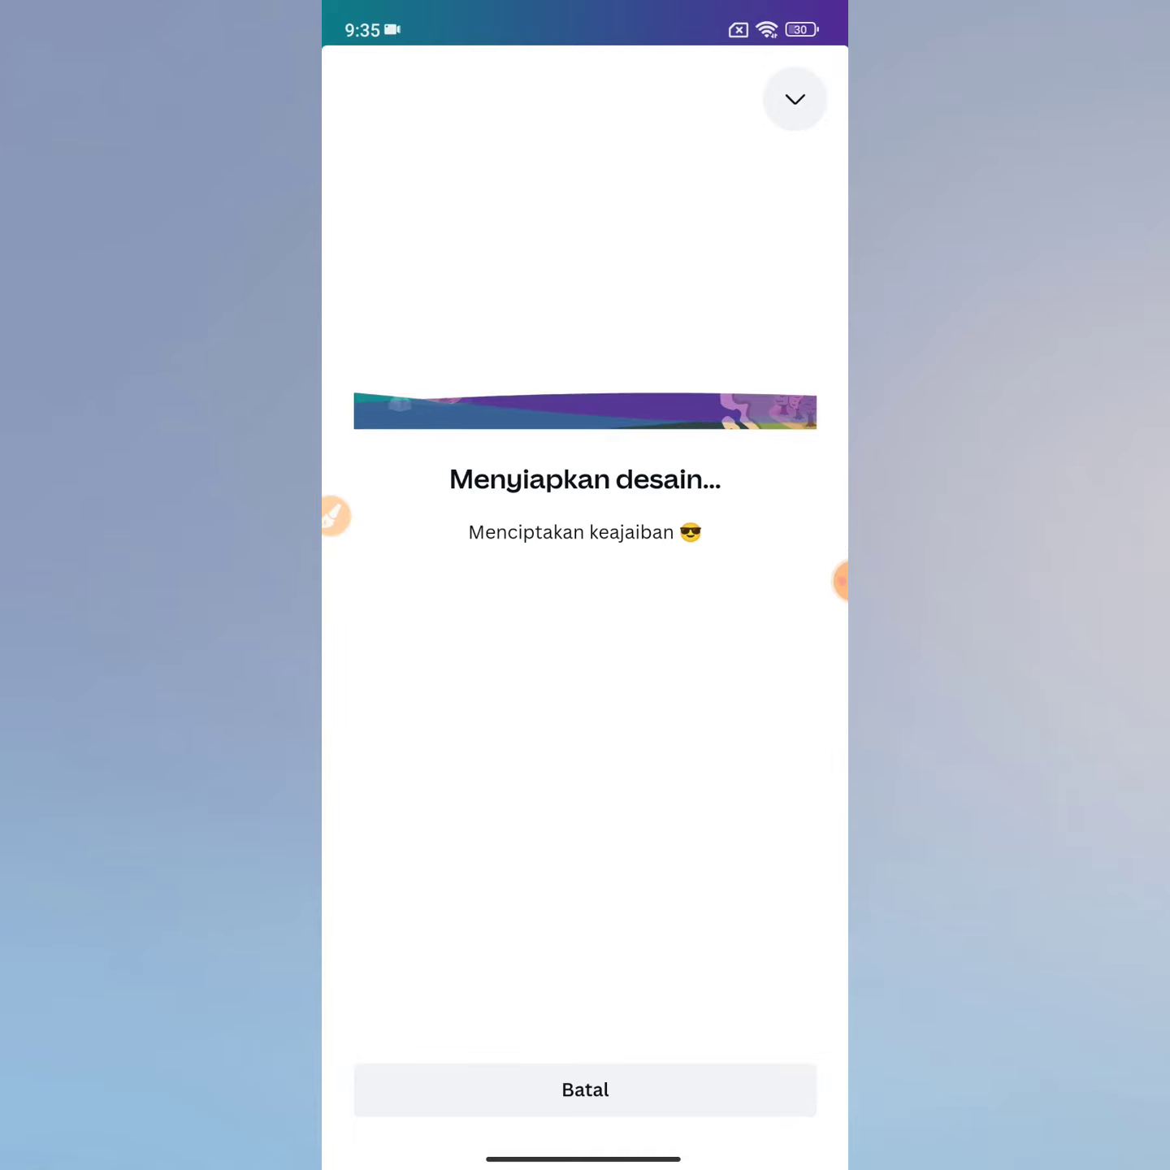